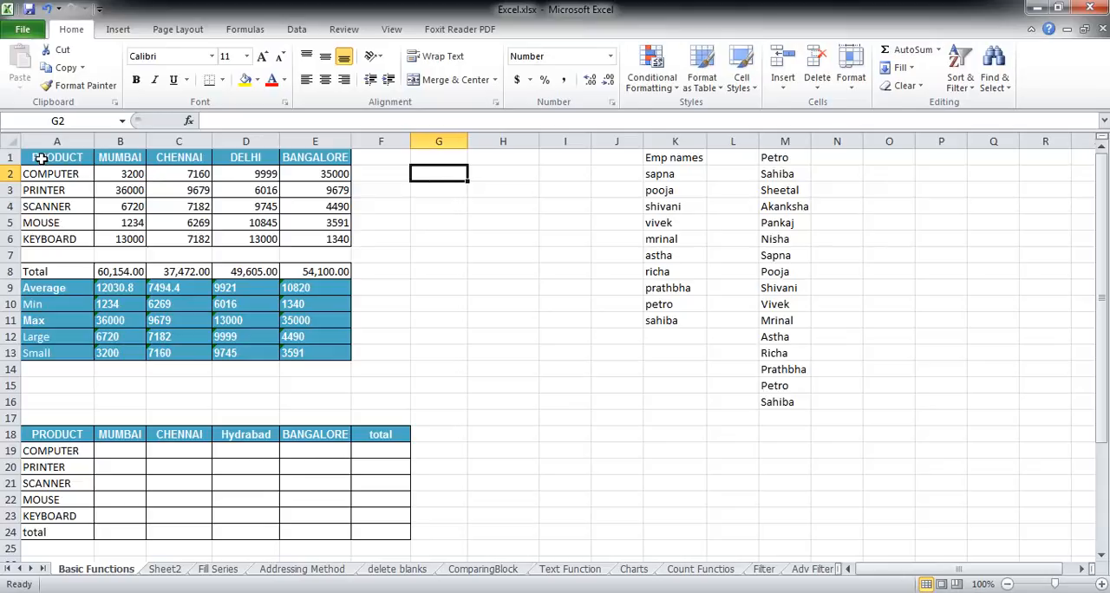
Step: Enter the formula =B2+C2+D2+E2 in cell G2 to add up the COMPUTER sales of all four cities
{"action": "left_click_drag", "start_coordinate": [41, 157], "coordinate": [321, 239]}
{"action": "left_click", "coordinate": [407, 226]}
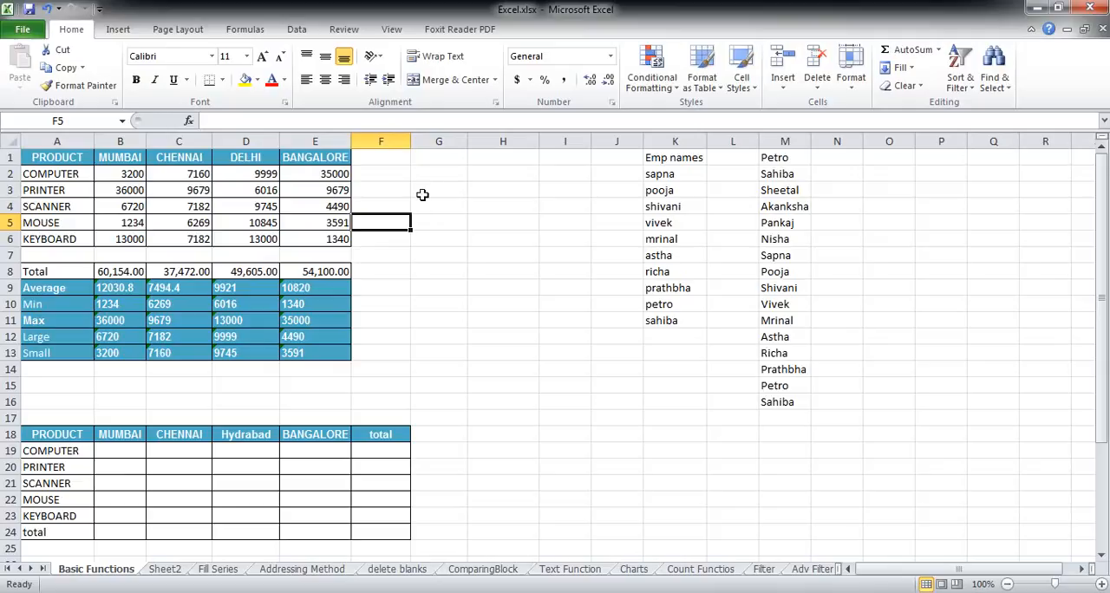
{"action": "left_click", "coordinate": [435, 177]}
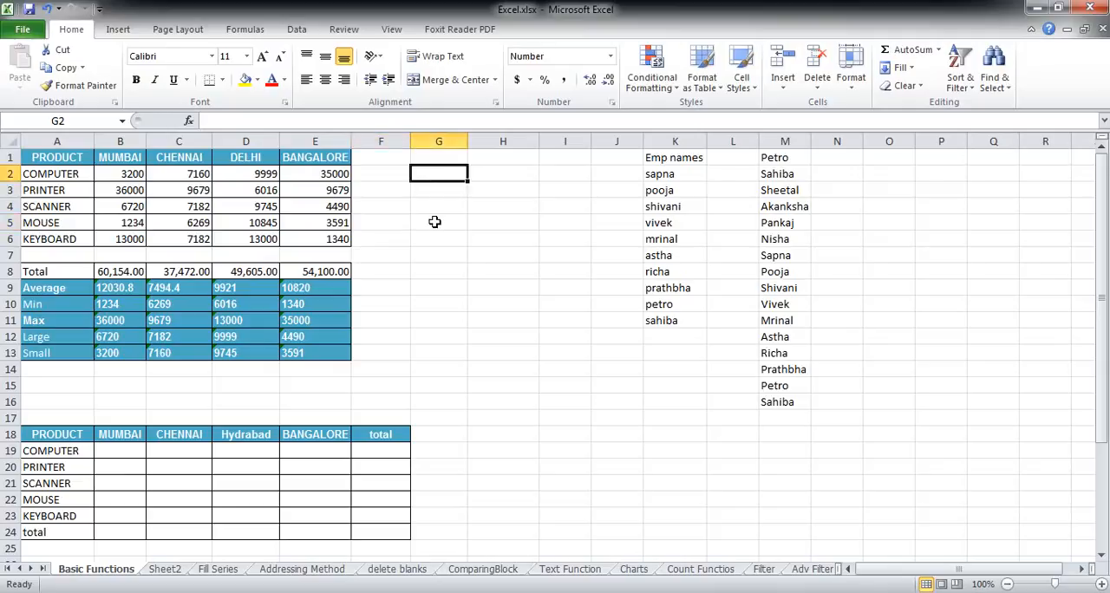
{"action": "type", "text": "="}
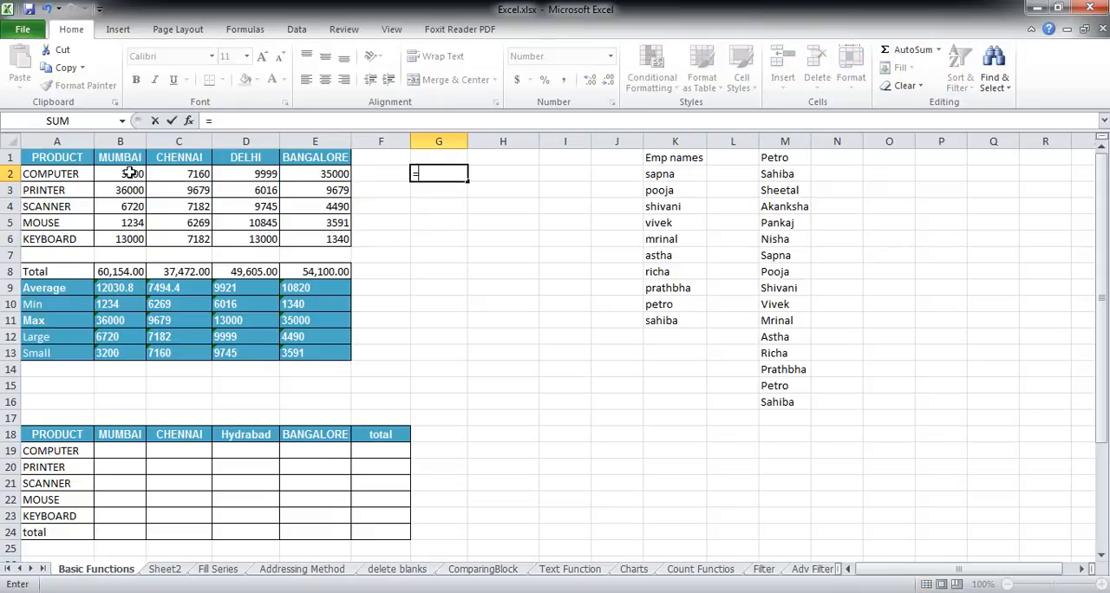
{"action": "left_click", "coordinate": [128, 174]}
{"action": "type", "text": "+"}
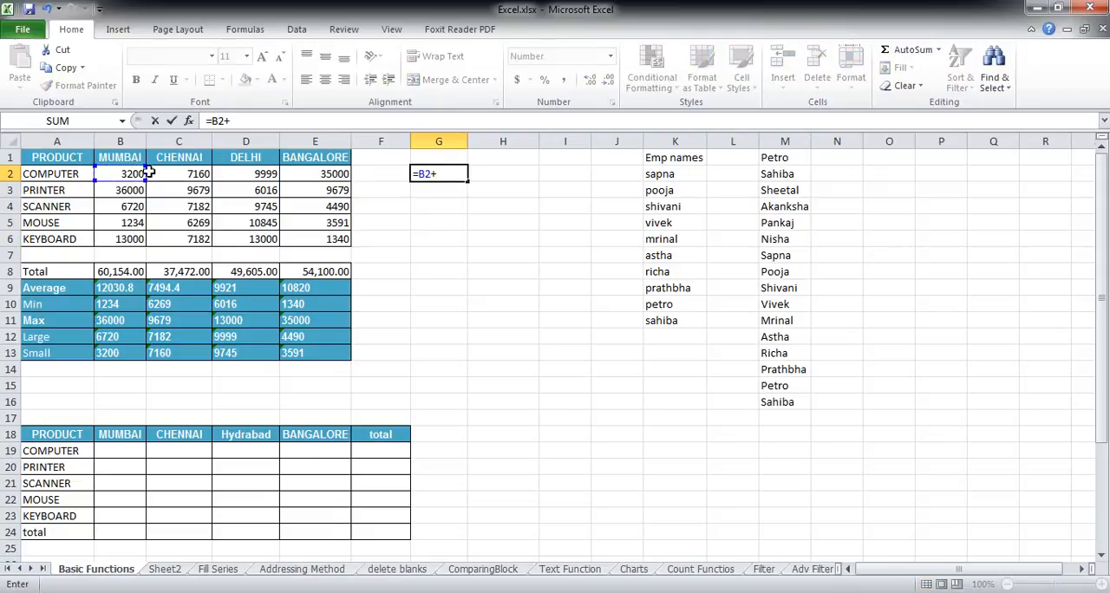
{"action": "left_click", "coordinate": [186, 175]}
{"action": "type", "text": "+"}
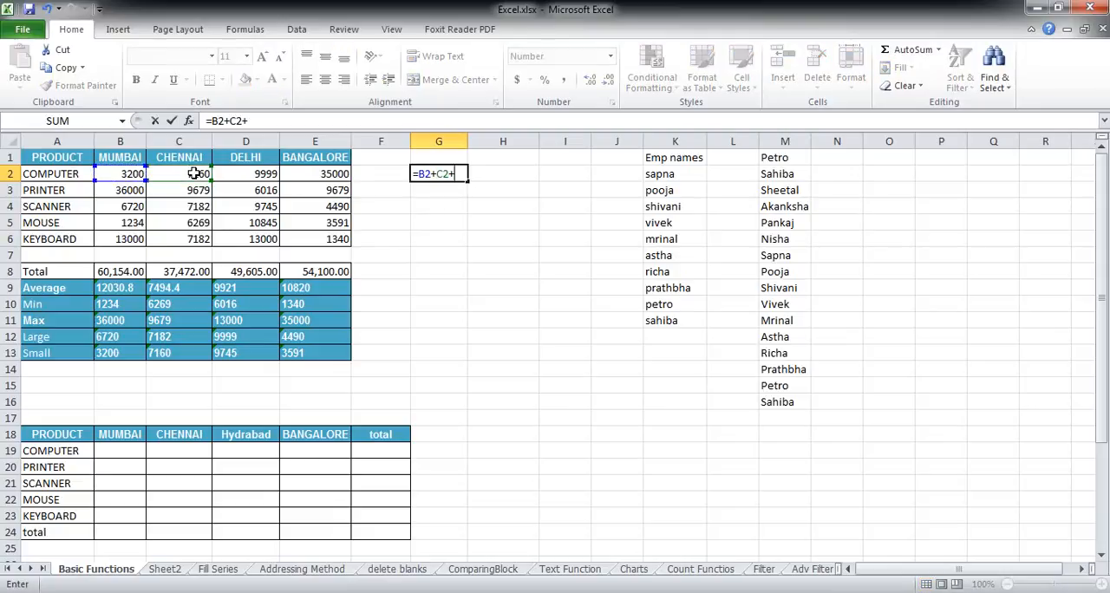
{"action": "left_click", "coordinate": [265, 173]}
{"action": "type", "text": "+"}
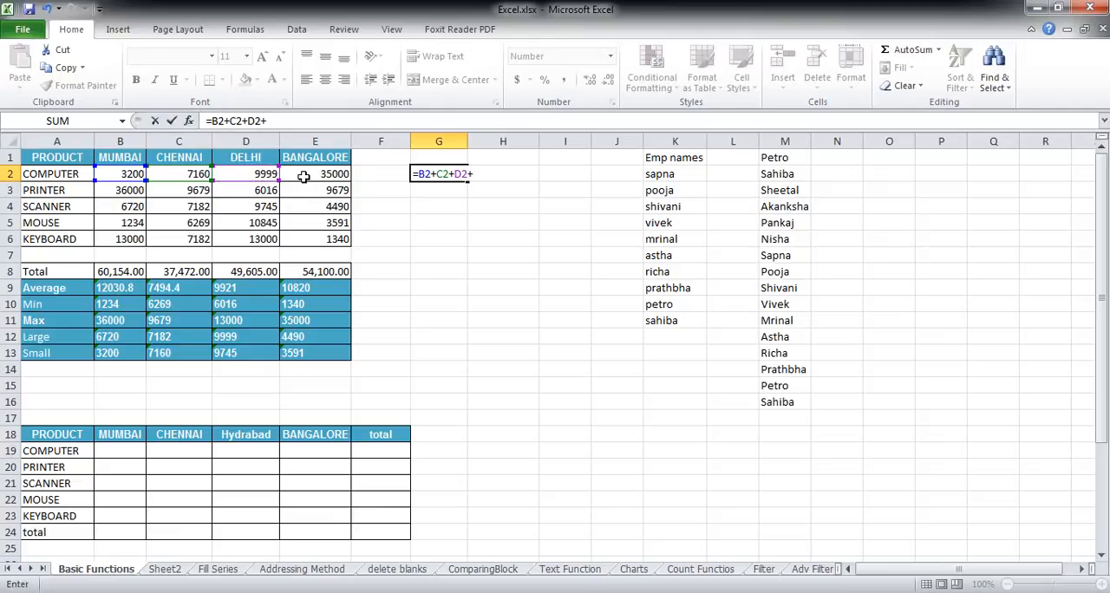
{"action": "left_click", "coordinate": [305, 175]}
{"action": "key", "text": "Return"}
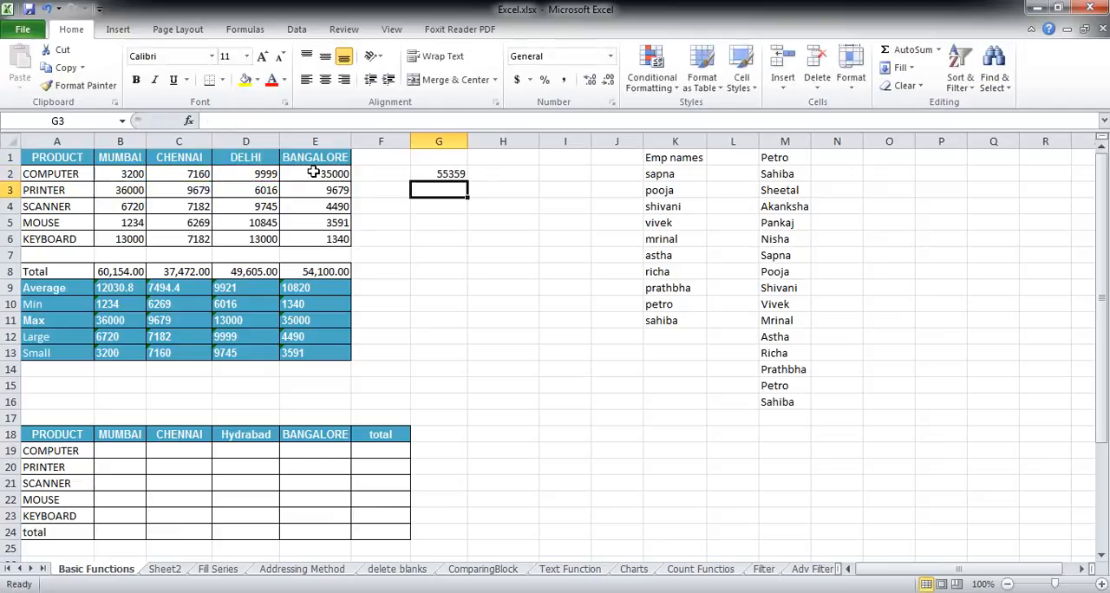
Step: Copy the formula text =B2+C2+D2+E2 from inside G2 and paste it into G6 with its references intact
{"action": "left_click", "coordinate": [442, 170]}
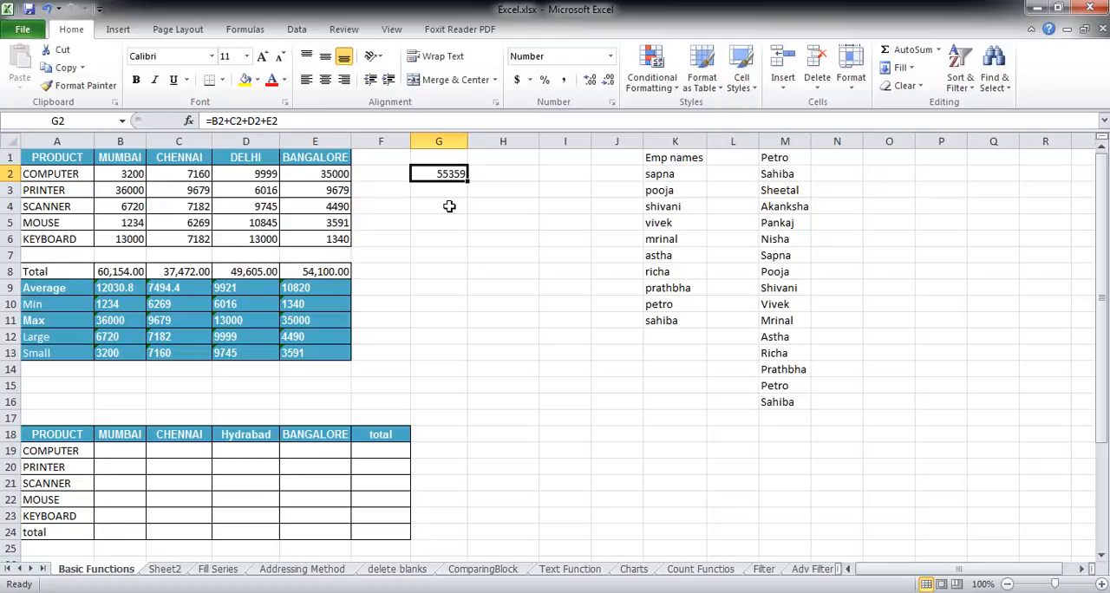
{"action": "left_click", "coordinate": [296, 121]}
{"action": "left_click_drag", "start_coordinate": [283, 121], "coordinate": [199, 120]}
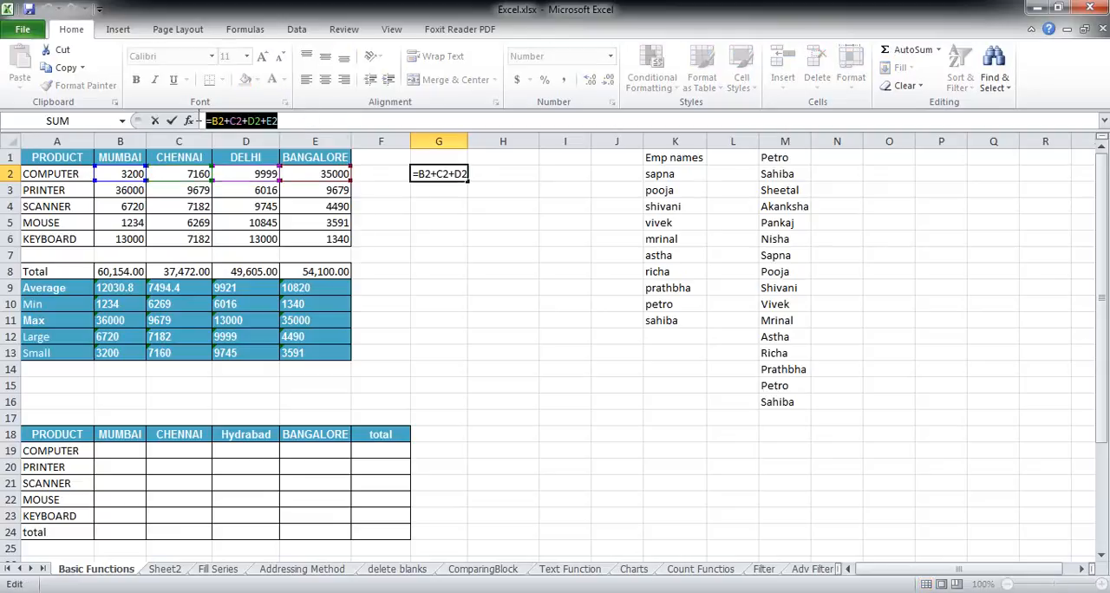
{"action": "left_click", "coordinate": [61, 69]}
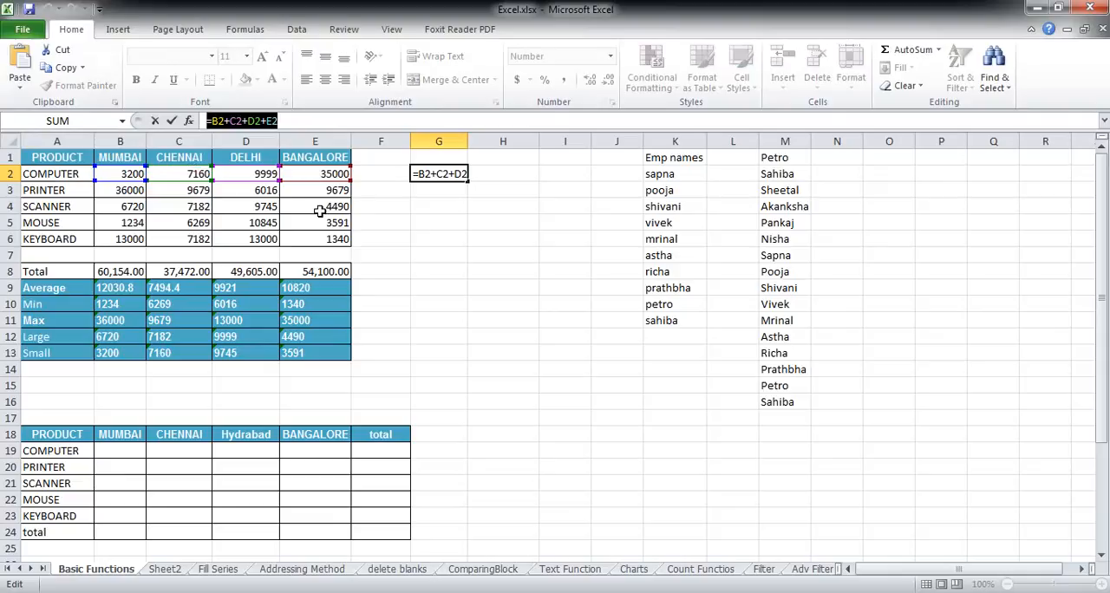
{"action": "key", "text": "Escape"}
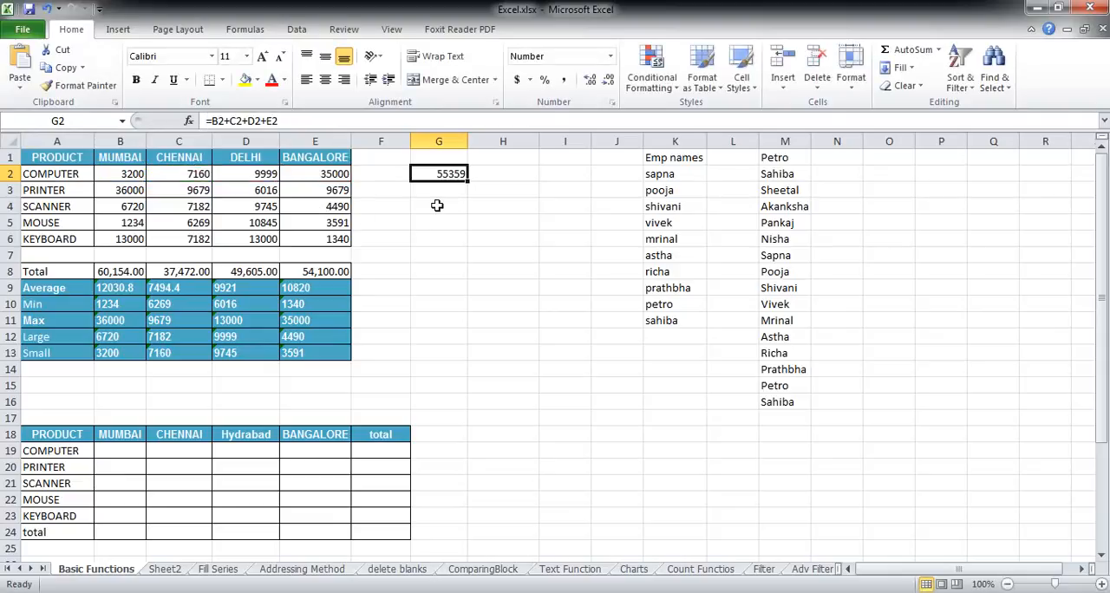
{"action": "left_click", "coordinate": [438, 238]}
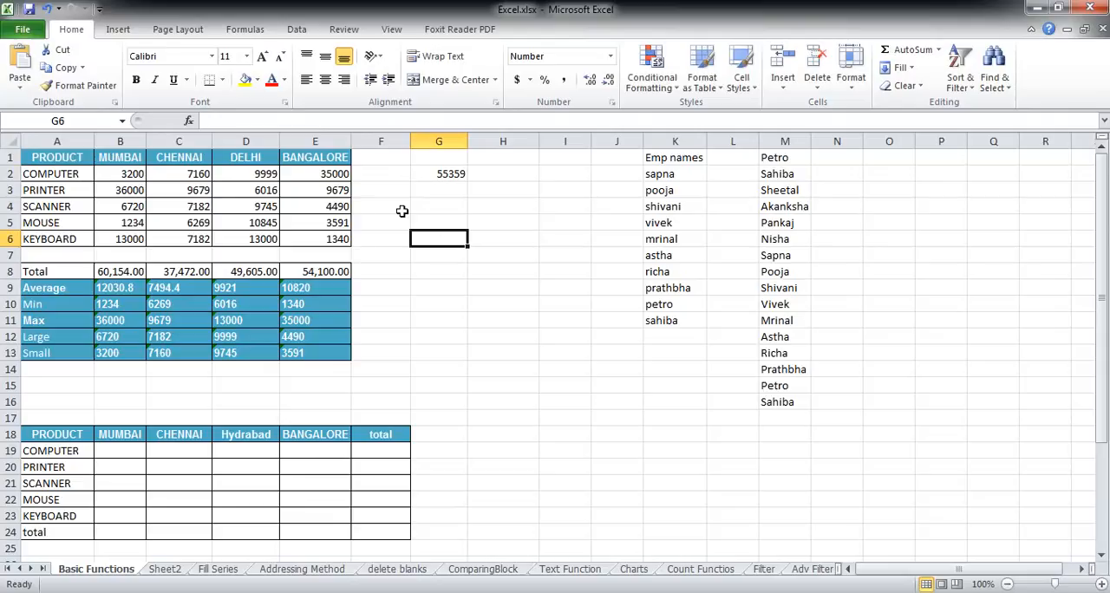
{"action": "left_click", "coordinate": [20, 65]}
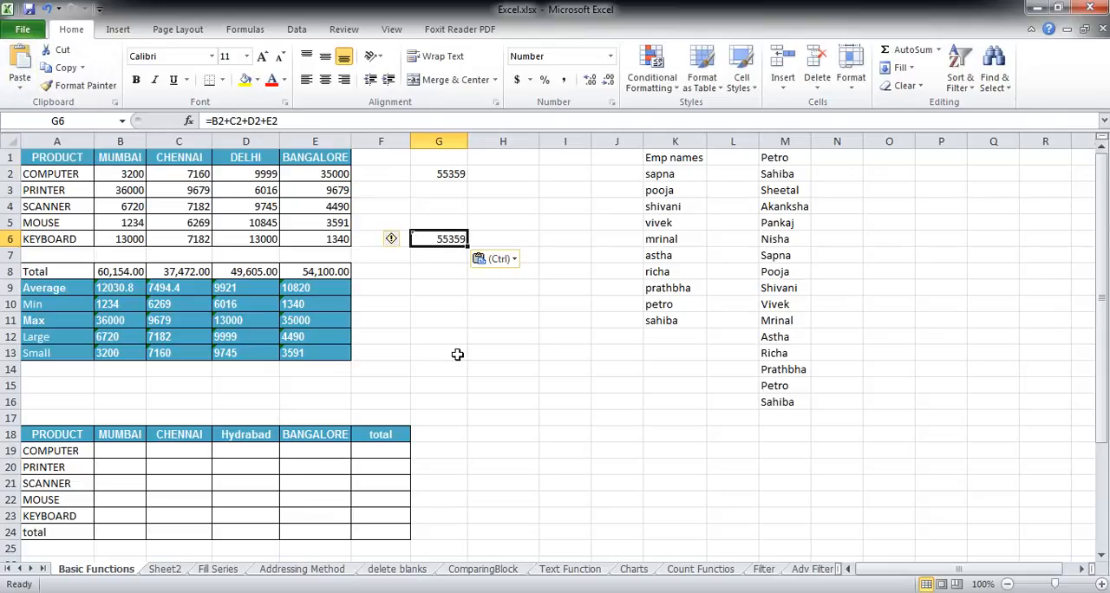
{"action": "left_click", "coordinate": [442, 173]}
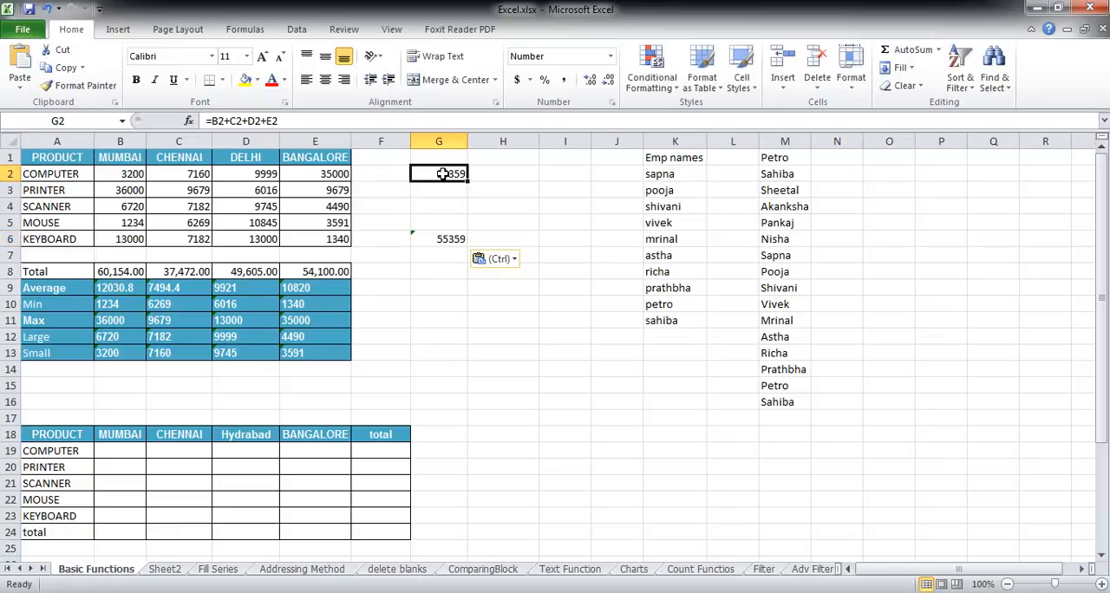
{"action": "left_click", "coordinate": [452, 239]}
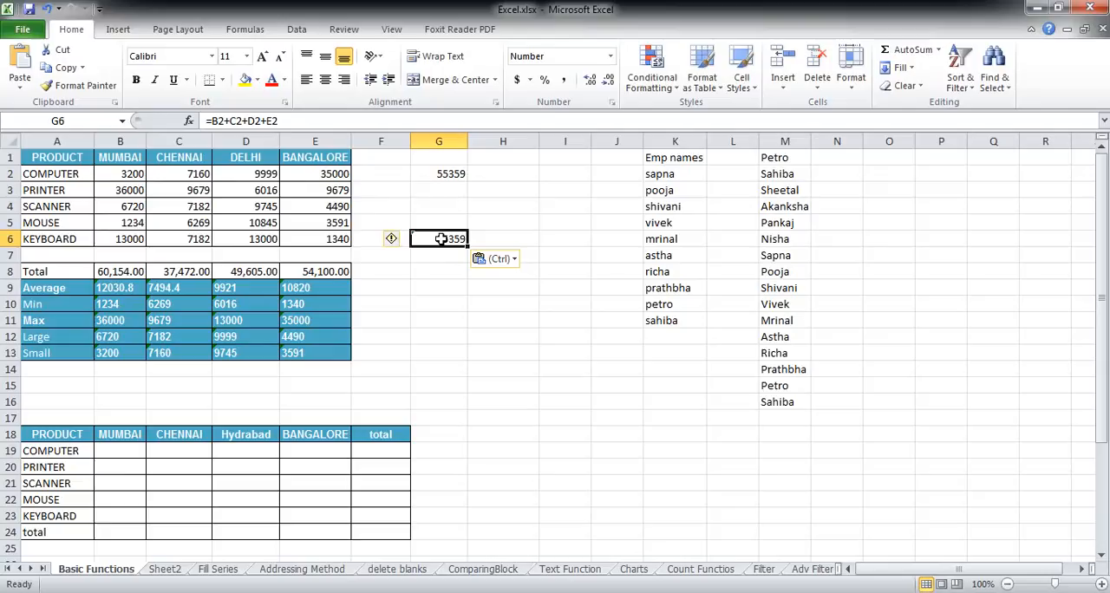
Step: Copy the whole cell G2 and paste it into G4 in the SCANNER row
{"action": "left_click", "coordinate": [445, 172]}
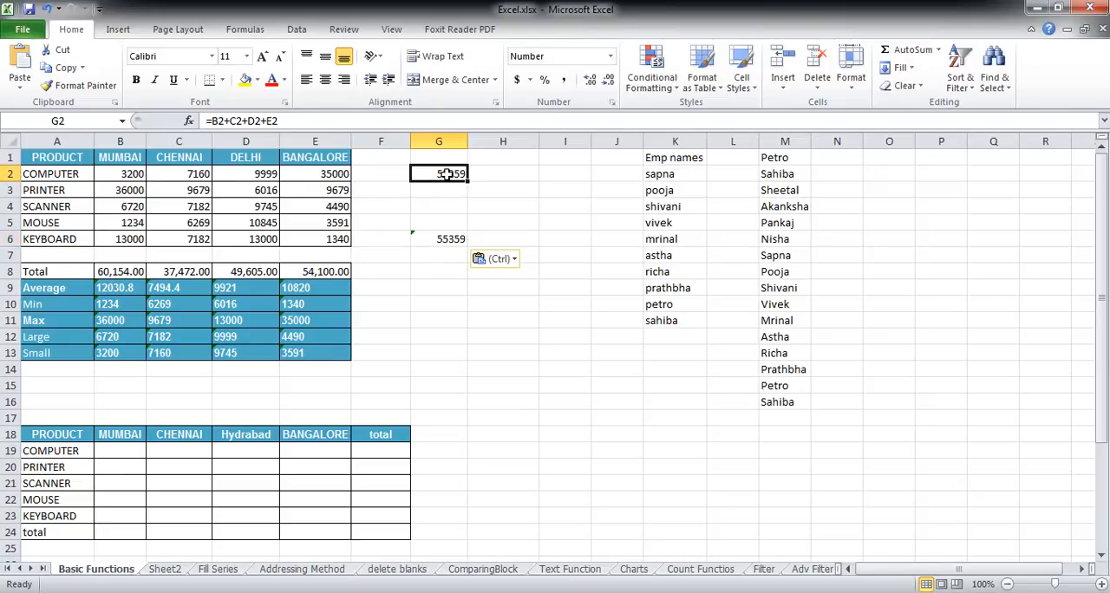
{"action": "left_click", "coordinate": [59, 75]}
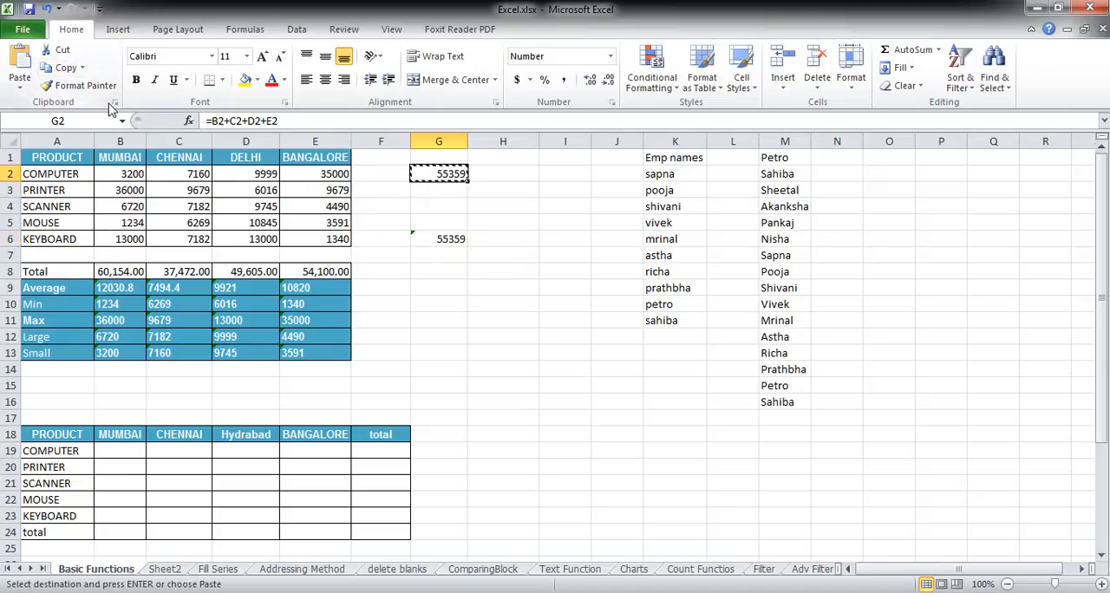
{"action": "left_click", "coordinate": [447, 207]}
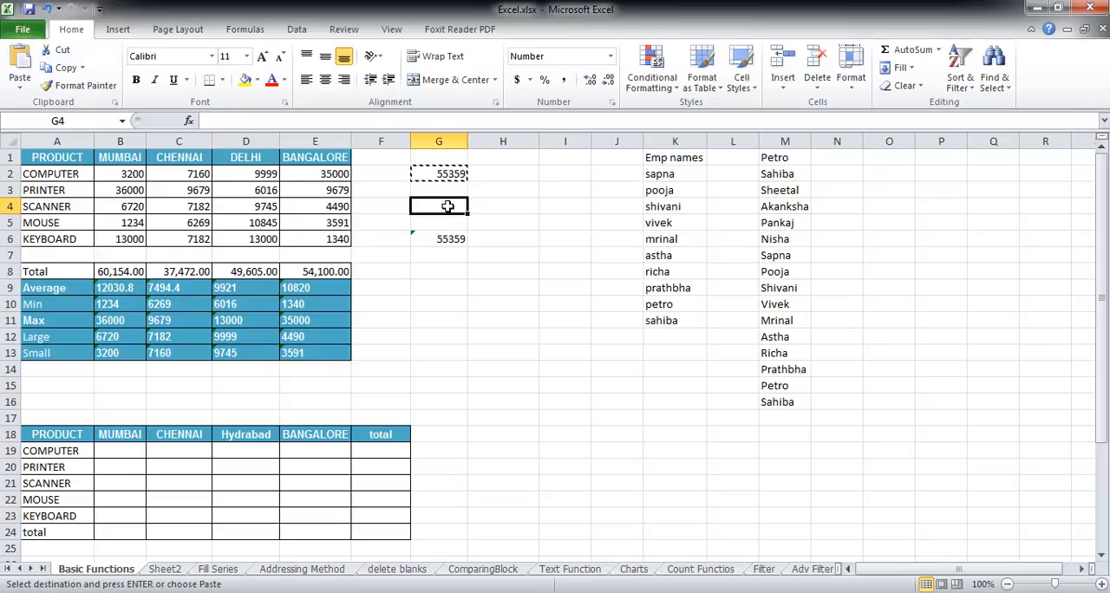
{"action": "left_click", "coordinate": [19, 69]}
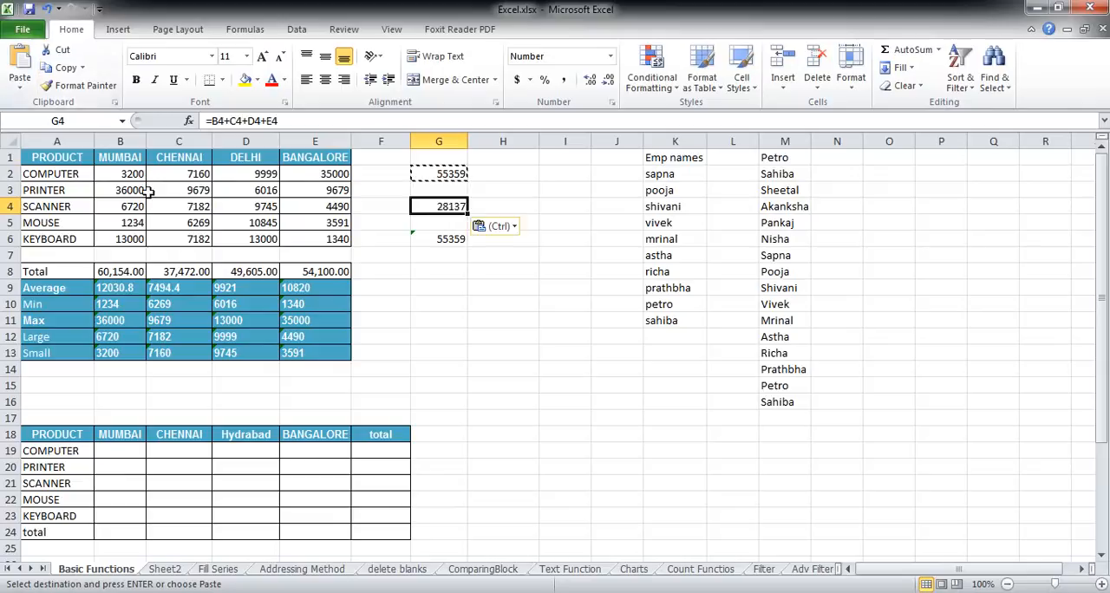
Step: Compare the cell references used by the original formula in G2 with those in the pasted copy in G4
{"action": "left_click", "coordinate": [499, 288]}
{"action": "left_click", "coordinate": [434, 206]}
{"action": "left_click", "coordinate": [445, 171]}
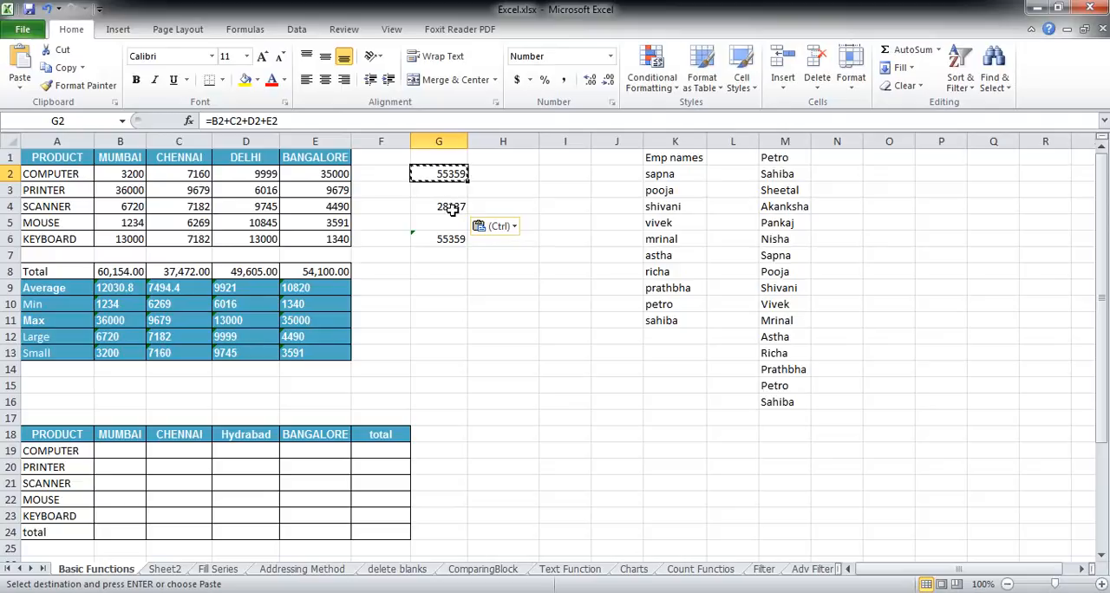
{"action": "left_click", "coordinate": [451, 208]}
{"action": "left_click", "coordinate": [441, 174]}
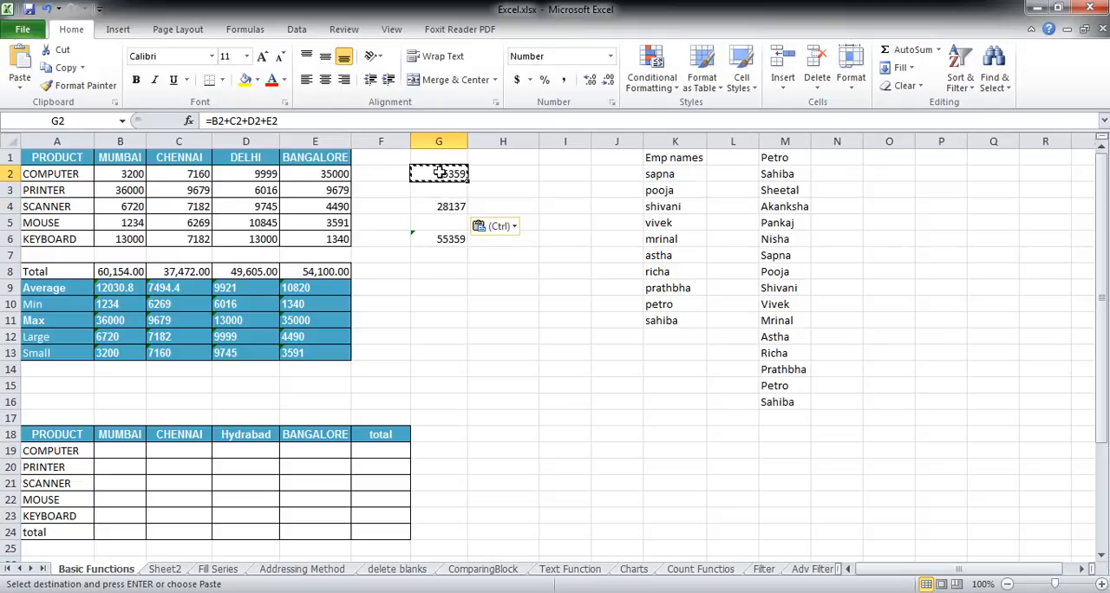
{"action": "double_click", "coordinate": [440, 173]}
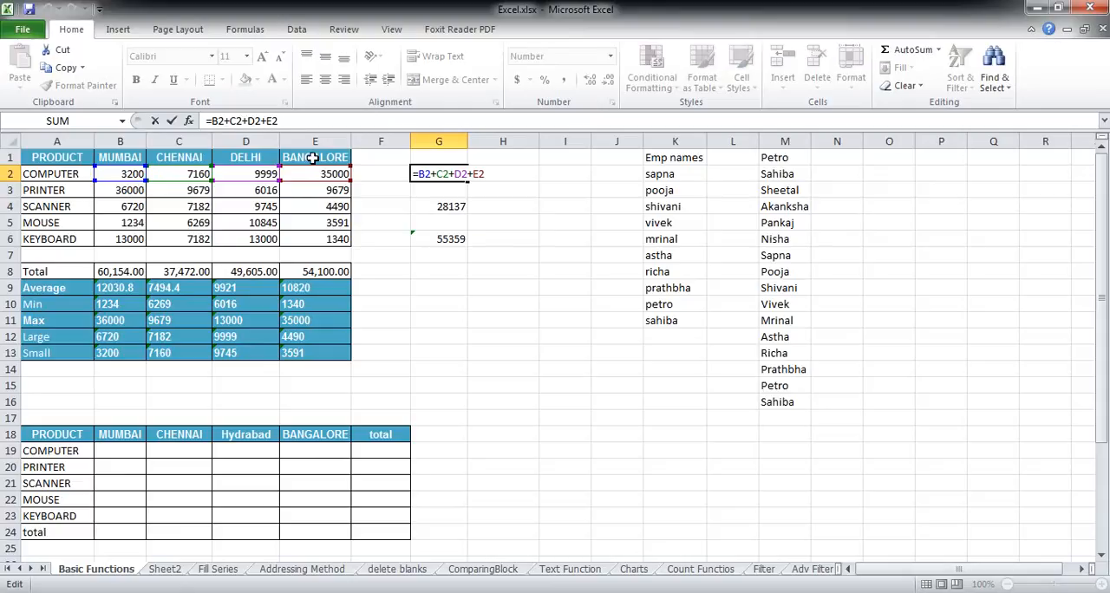
{"action": "key", "text": "ctrl+Return"}
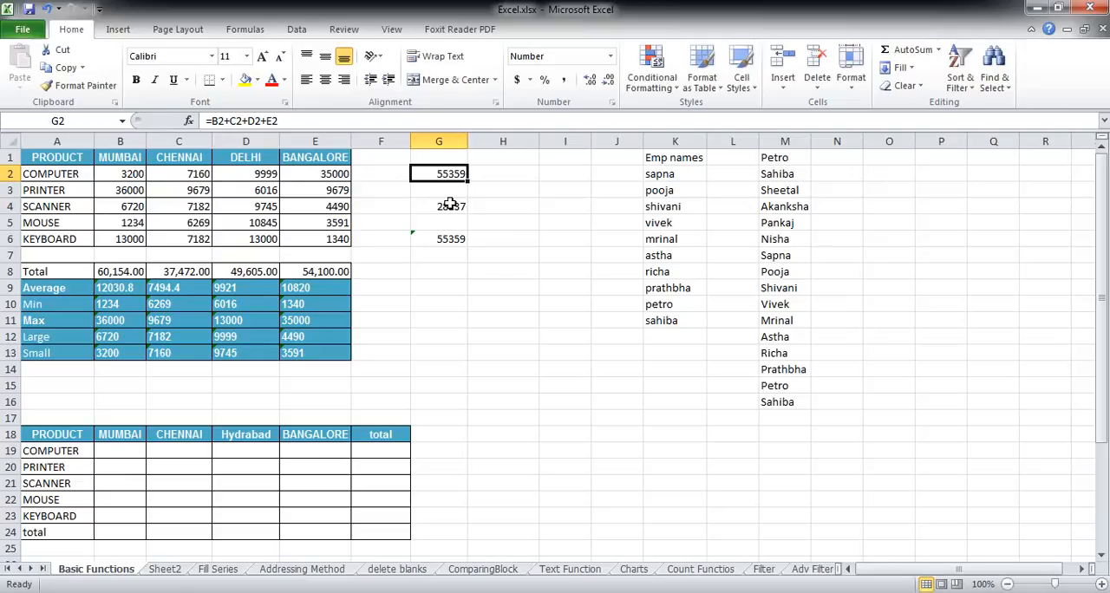
{"action": "left_click", "coordinate": [450, 204]}
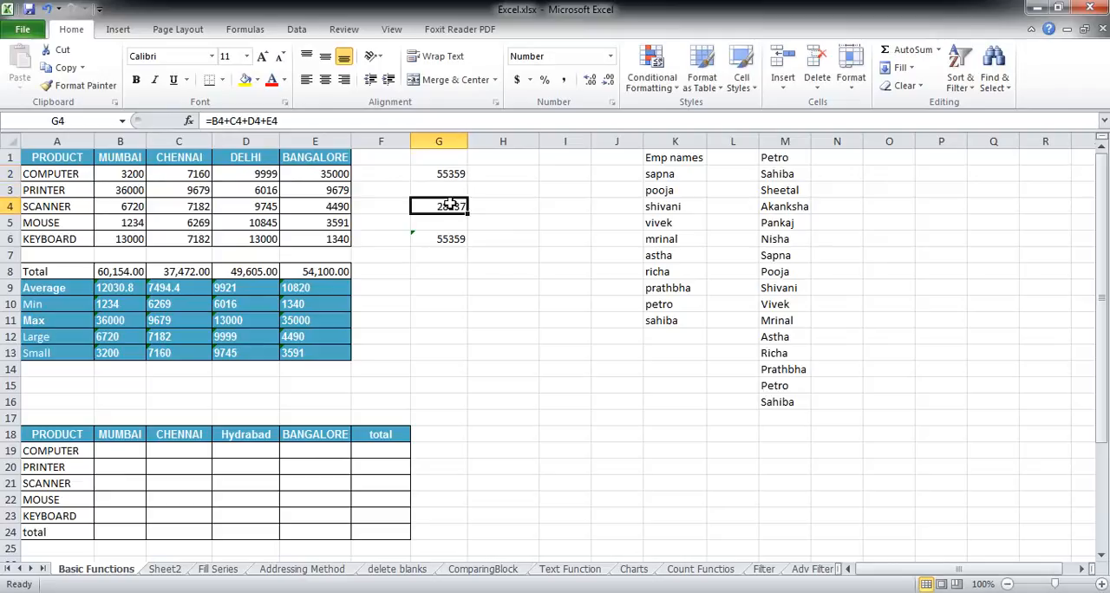
{"action": "double_click", "coordinate": [450, 204]}
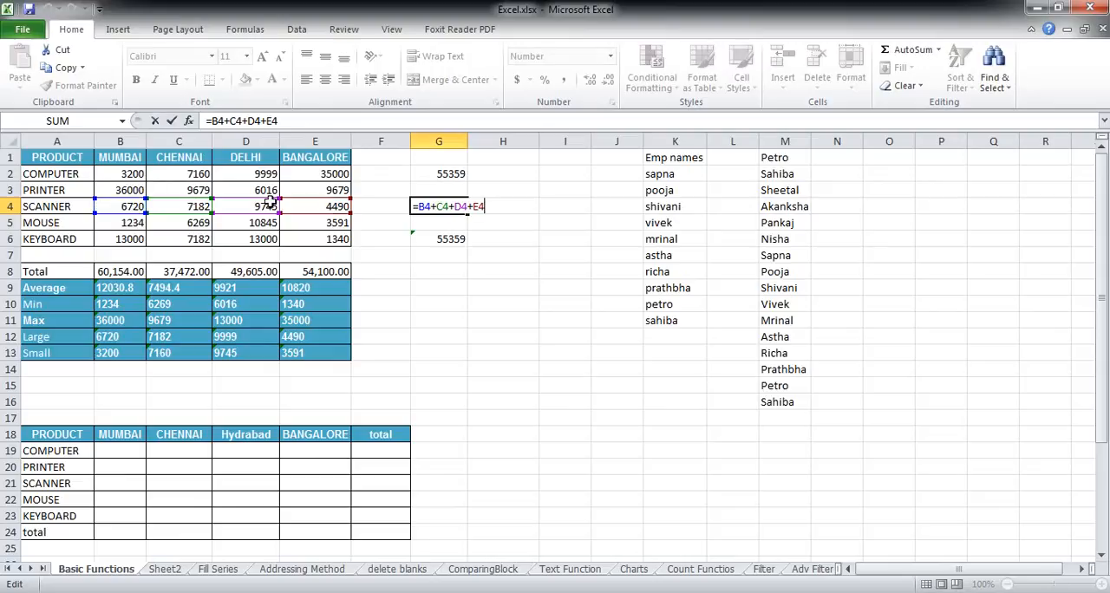
{"action": "key", "text": "ctrl+Return"}
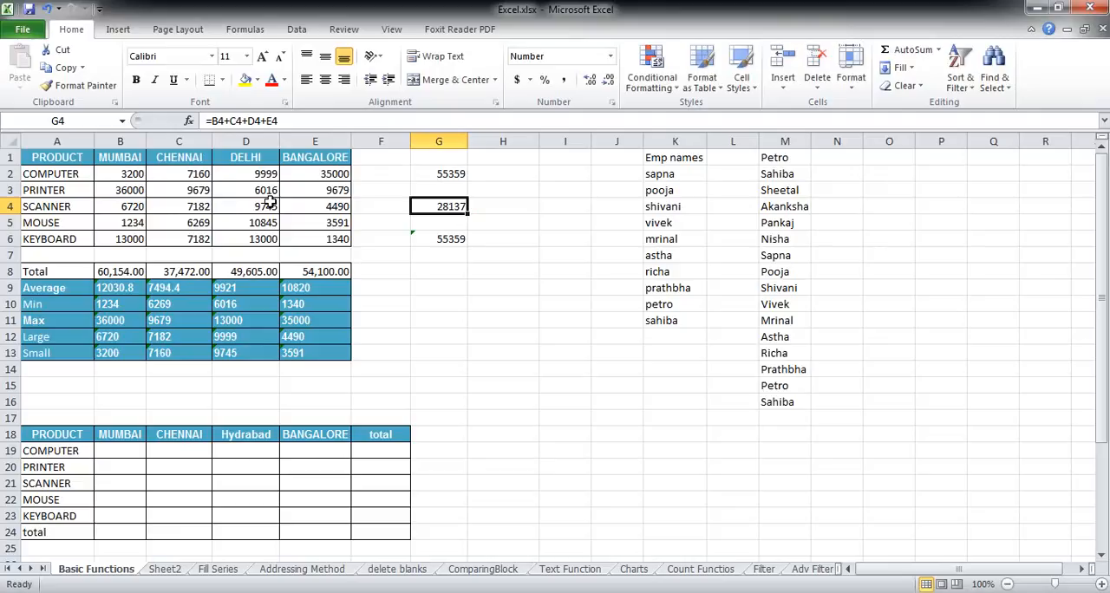